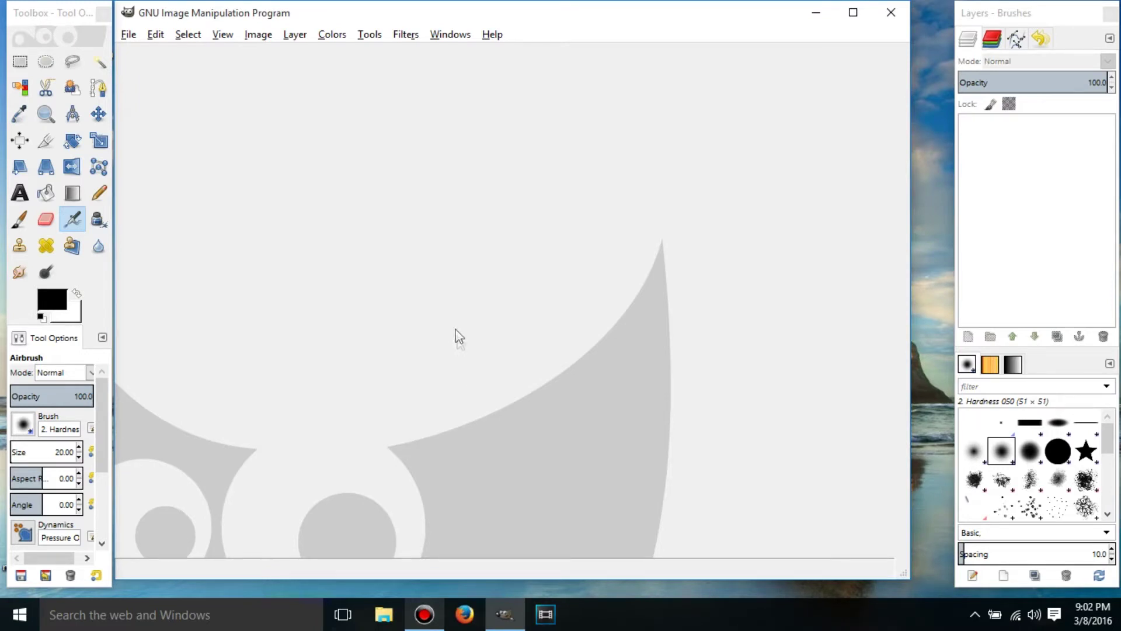
Step: Move the floating Toolbox and Layers–Brushes docks closer to the image window
mouse_move(38, 12)
mouse_down()
mouse_move(59, 7)
mouse_move(31, 13)
mouse_up()
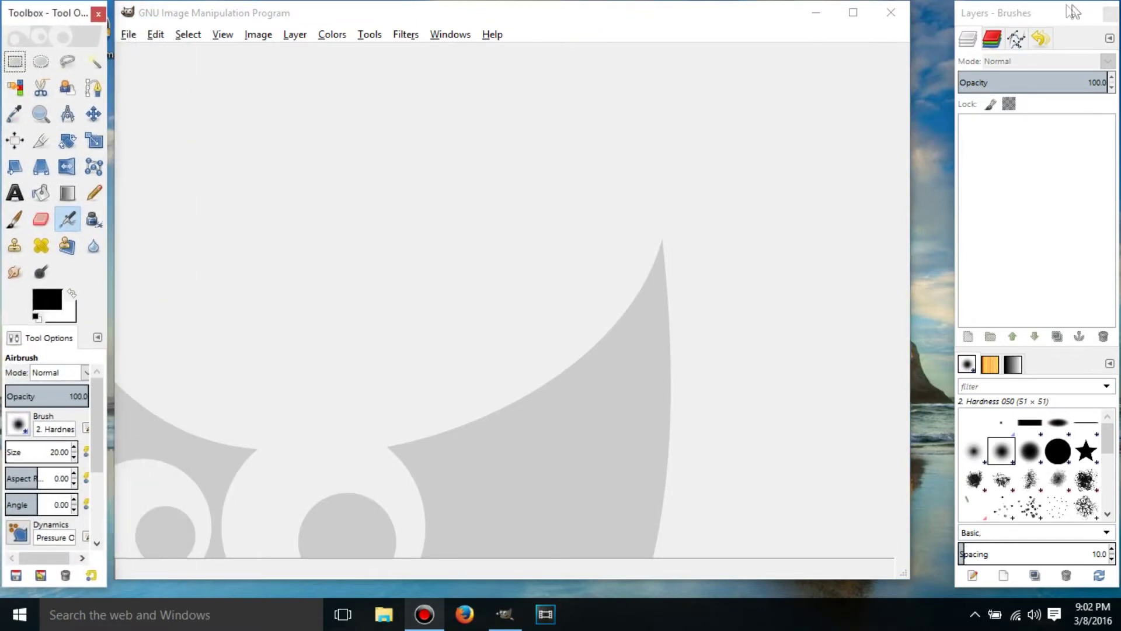
mouse_move(1070, 13)
mouse_down()
mouse_move(1025, 13)
mouse_move(1039, 13)
mouse_up()
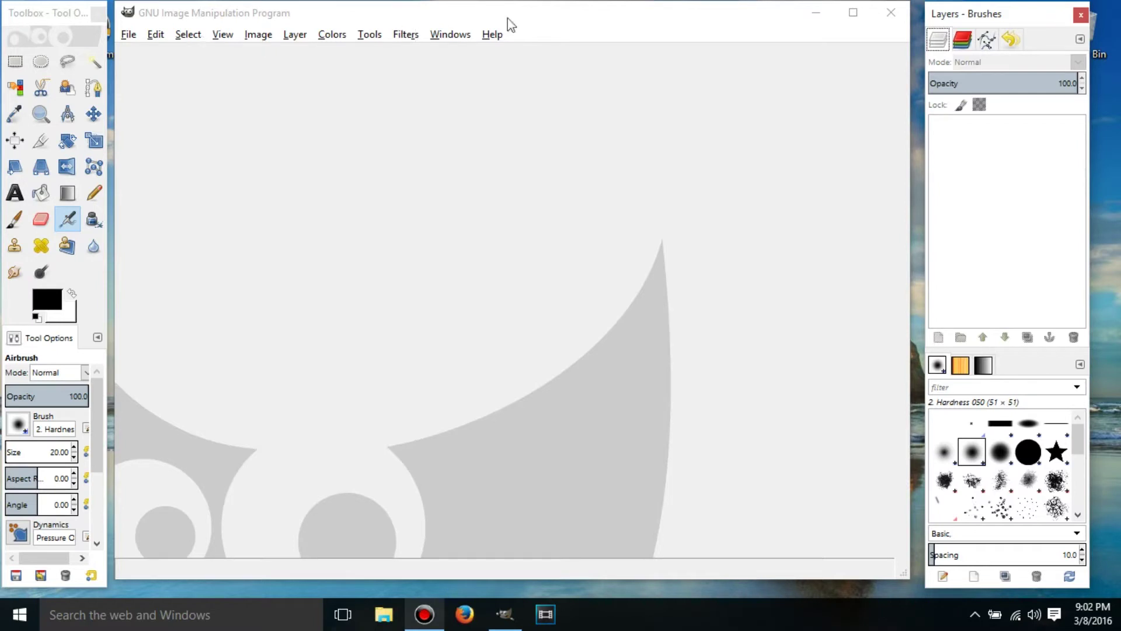
click(448, 35)
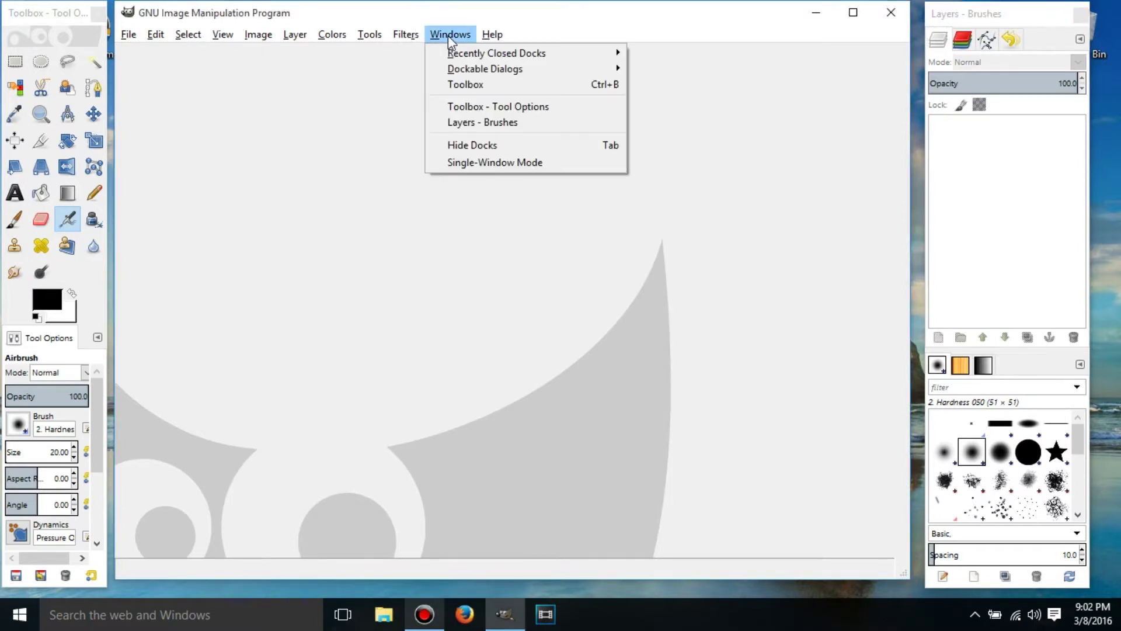
Step: Switch GIMP to Single-Window Mode and maximize the window to fill the screen
click(466, 164)
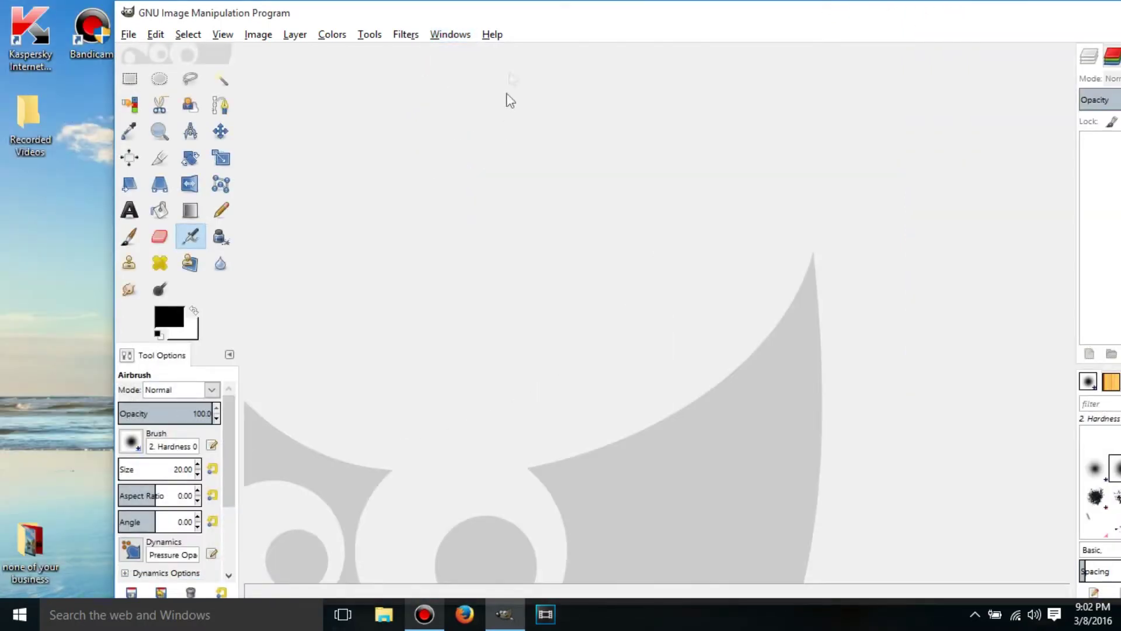
drag(558, 20, 367, 45)
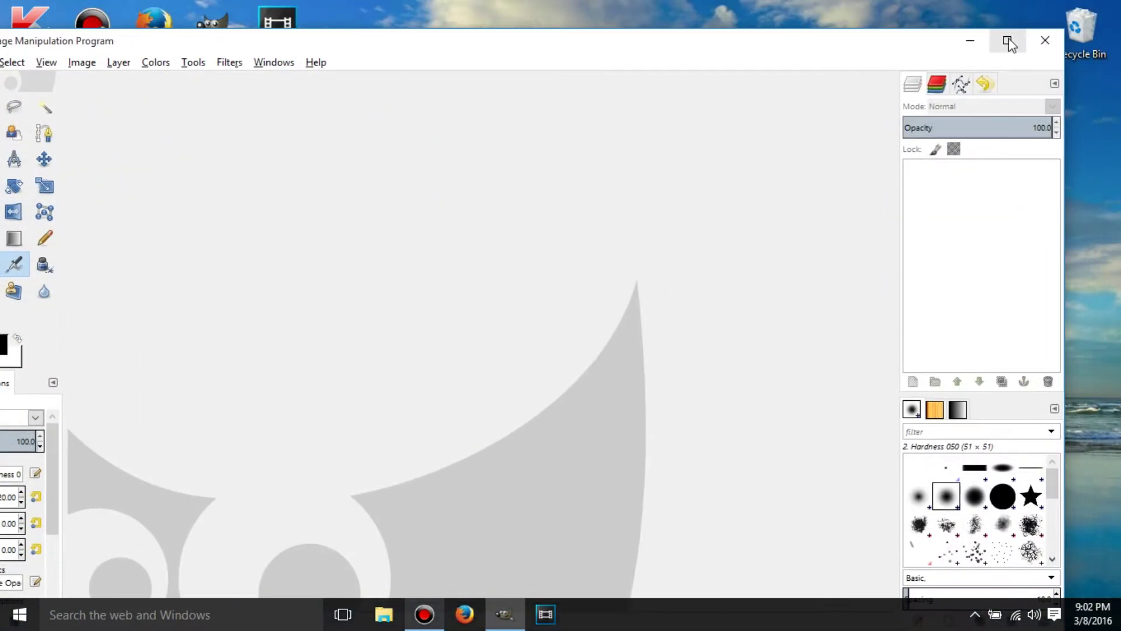
click(1008, 42)
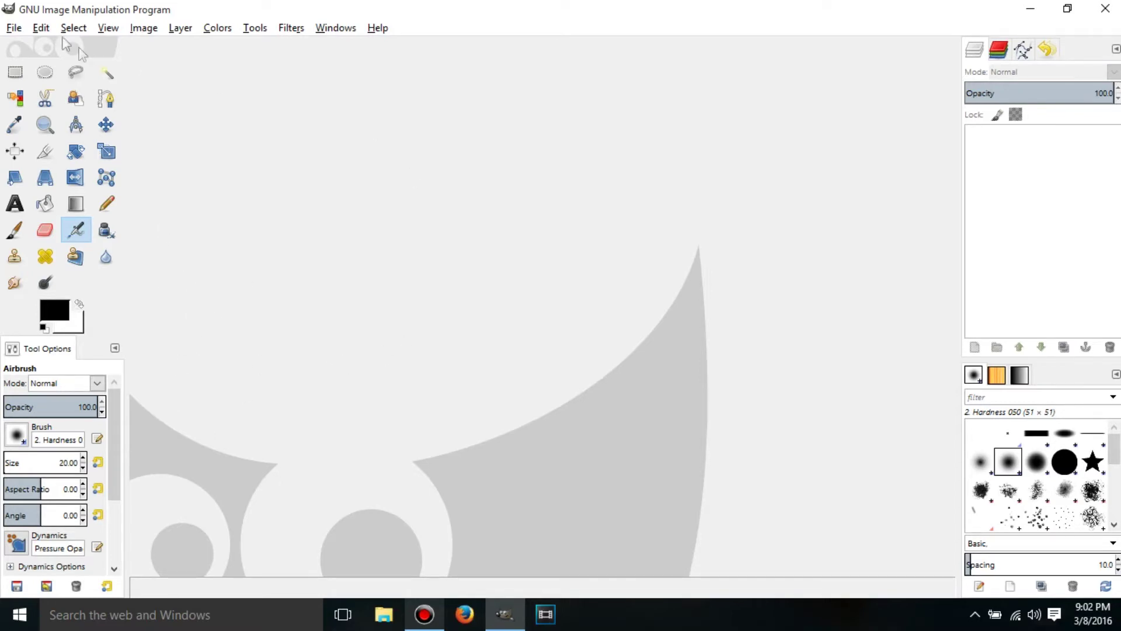
click(41, 28)
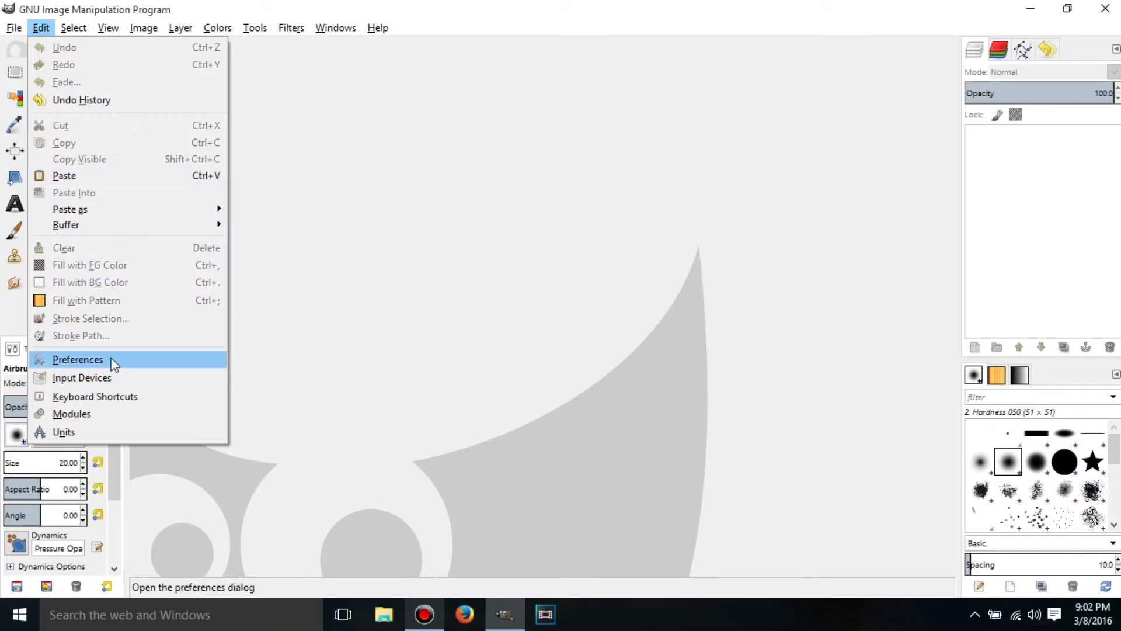
Step: In Preferences, set the tile cache size to 2 Gigabytes and apply it with OK
click(77, 360)
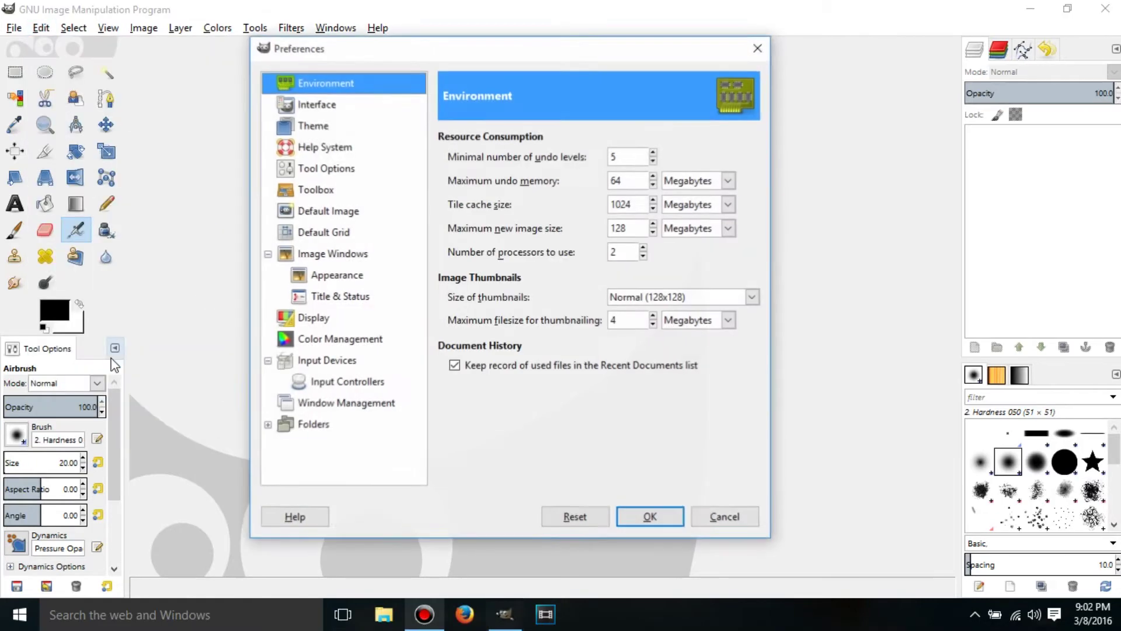
drag(547, 54, 439, 69)
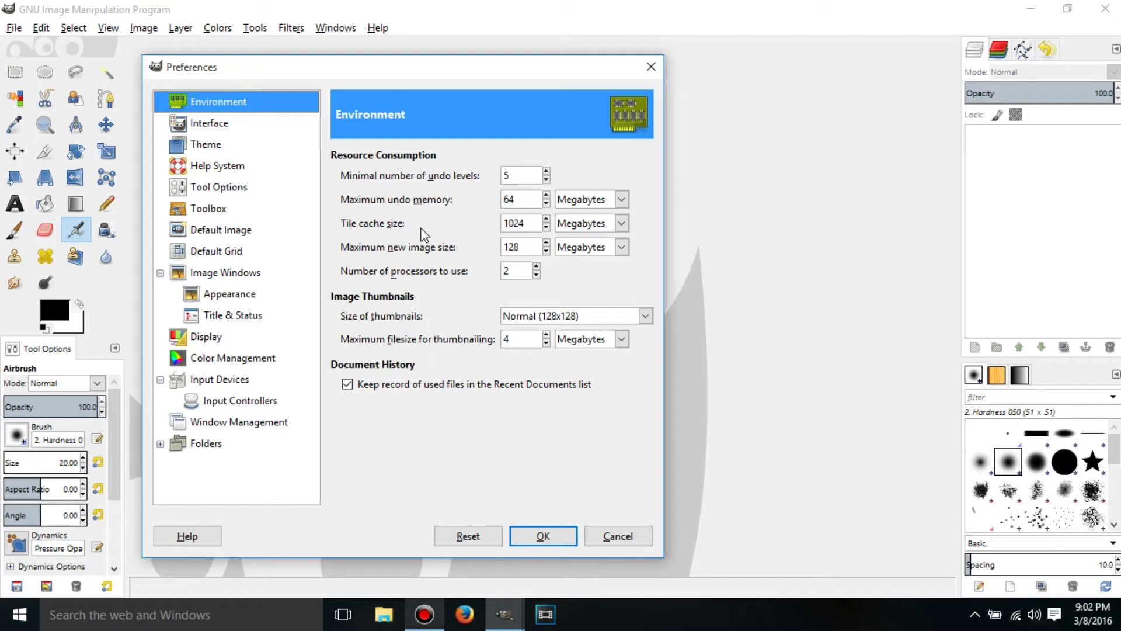
click(561, 223)
click(568, 279)
double_click(508, 223)
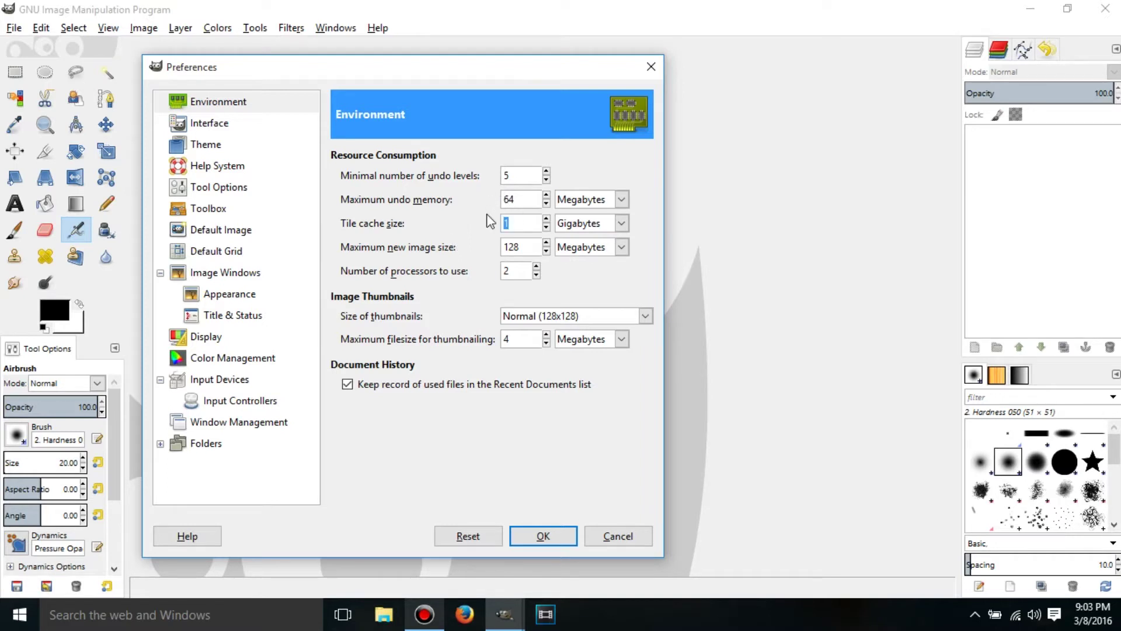
text(2)
drag(506, 221, 538, 223)
click(542, 537)
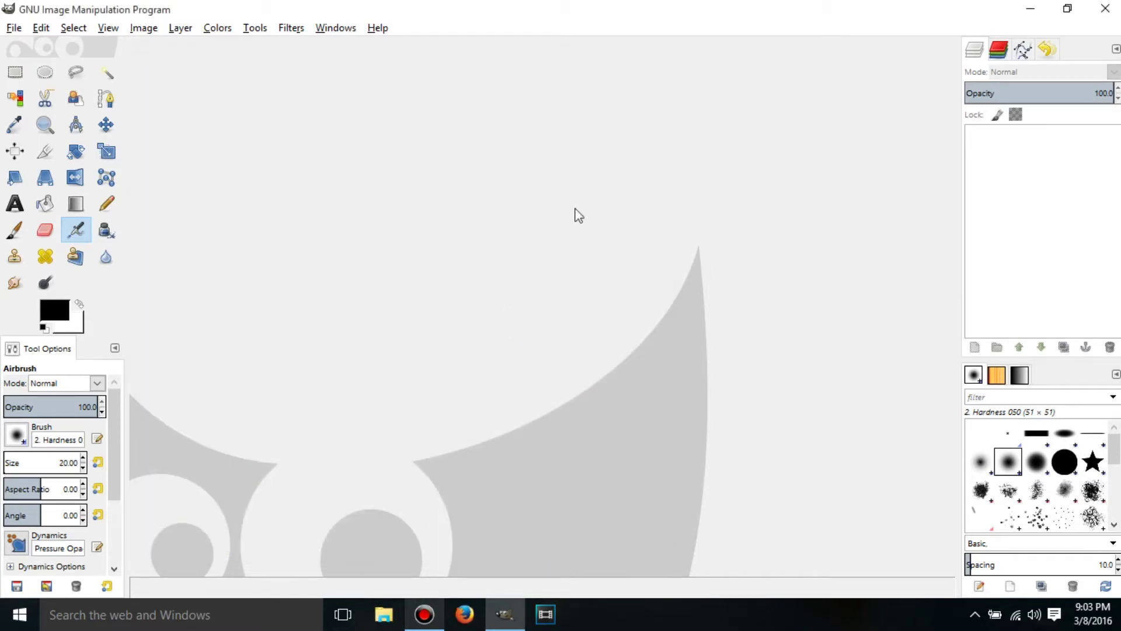
click(12, 30)
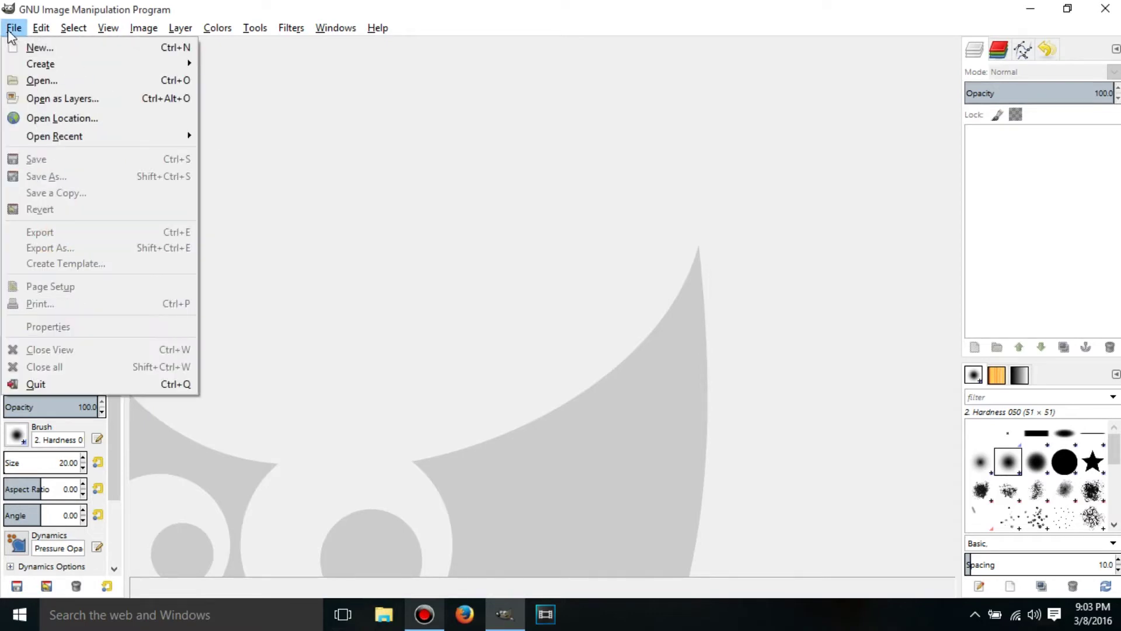
Step: Create a new image with width 1920 and height 1080 pixels
click(43, 45)
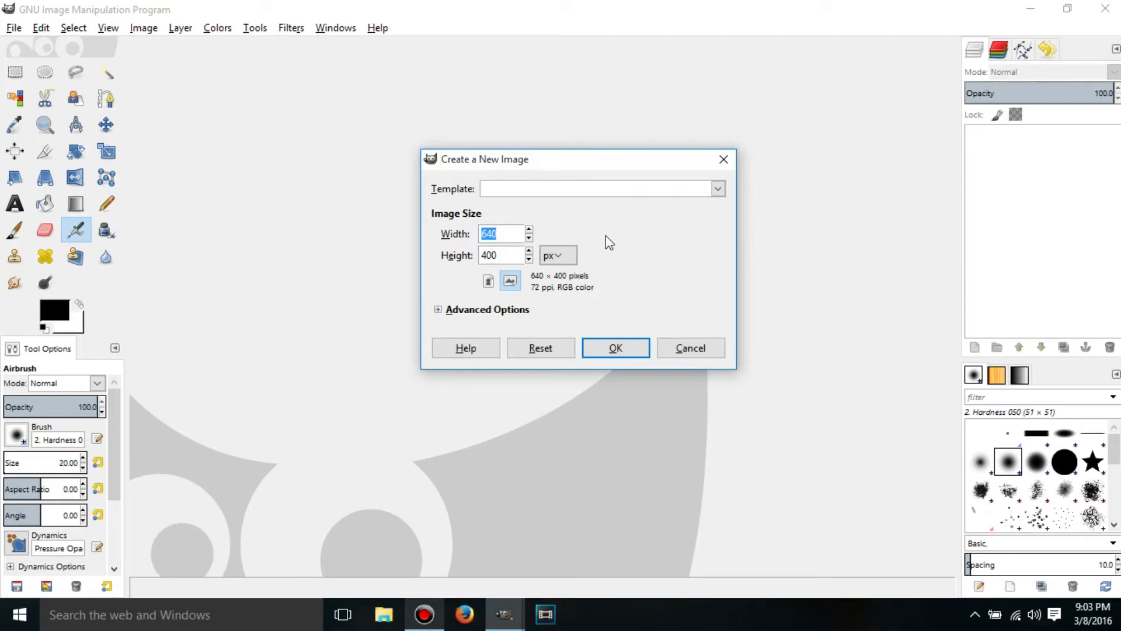
text(1920)
key(Tab)
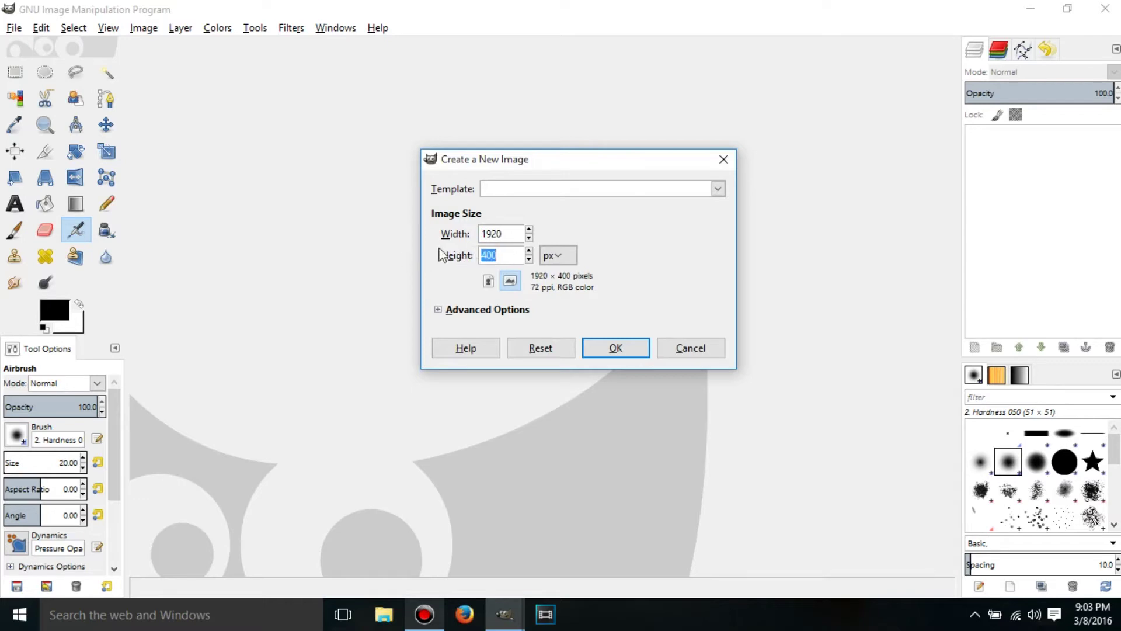
text(1080)
click(616, 348)
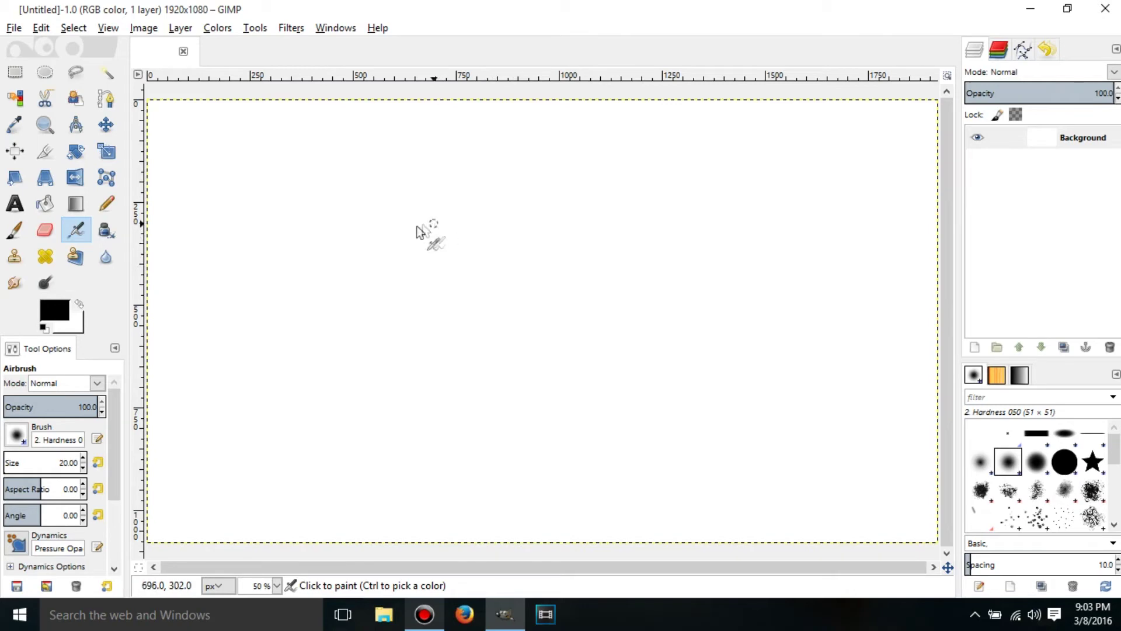
click(14, 233)
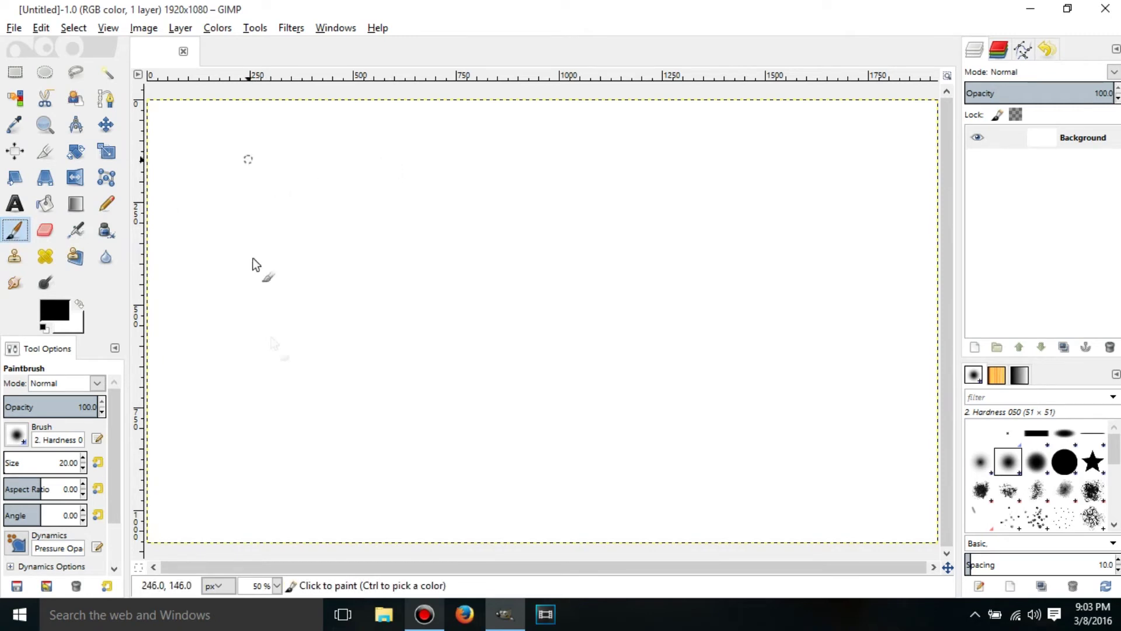
Step: Paint black paintbrush scribbles across the top and middle, plus long strokes in the lower canvas
mouse_move(249, 158)
mouse_down()
mouse_move(640, 266)
mouse_move(858, 264)
mouse_move(402, 334)
mouse_move(543, 372)
mouse_move(766, 314)
mouse_move(387, 181)
mouse_move(561, 173)
mouse_up()
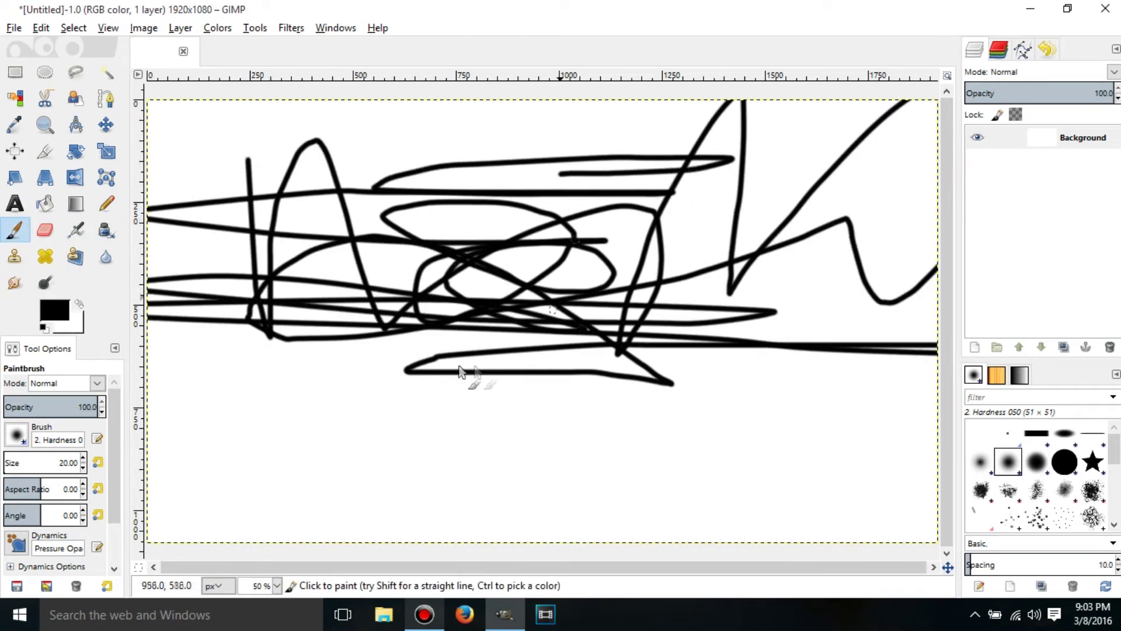
mouse_move(853, 485)
mouse_down()
mouse_move(401, 439)
mouse_move(304, 413)
mouse_up()
drag(206, 410, 698, 485)
drag(306, 400, 882, 476)
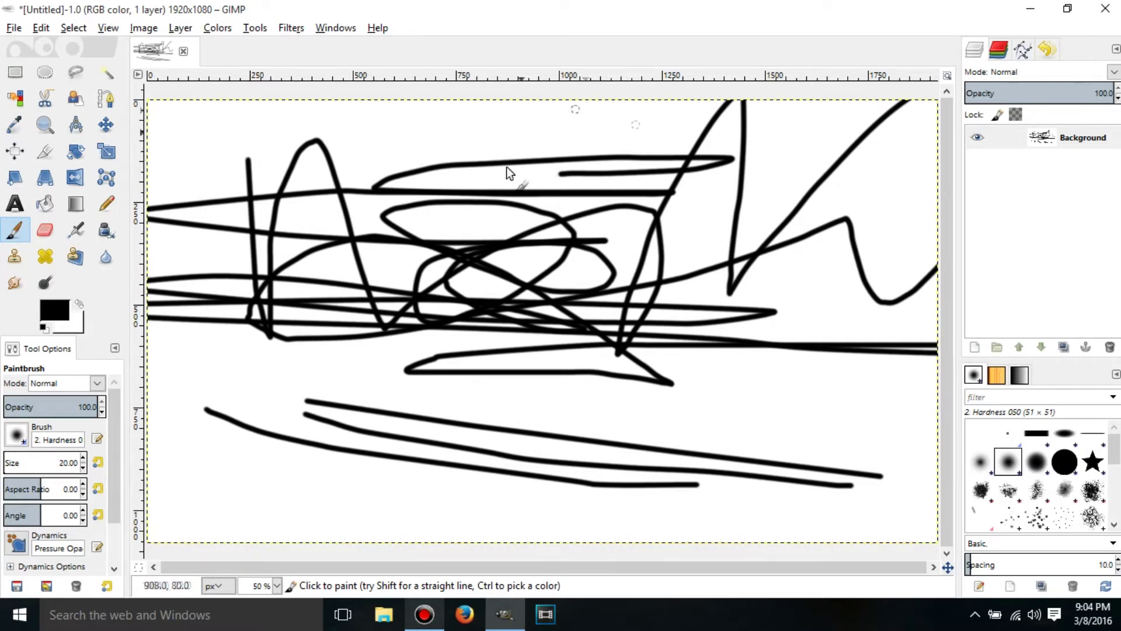
click(7, 29)
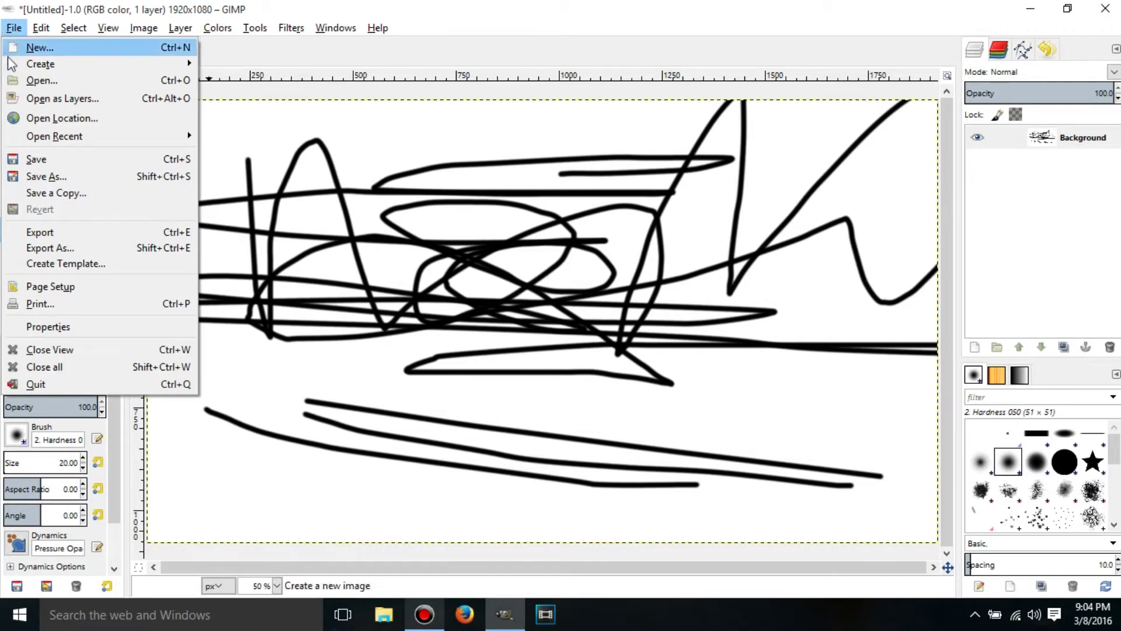
Step: Save the drawing to Documents as whatever.xcf in place of Untitled.xcf
click(106, 160)
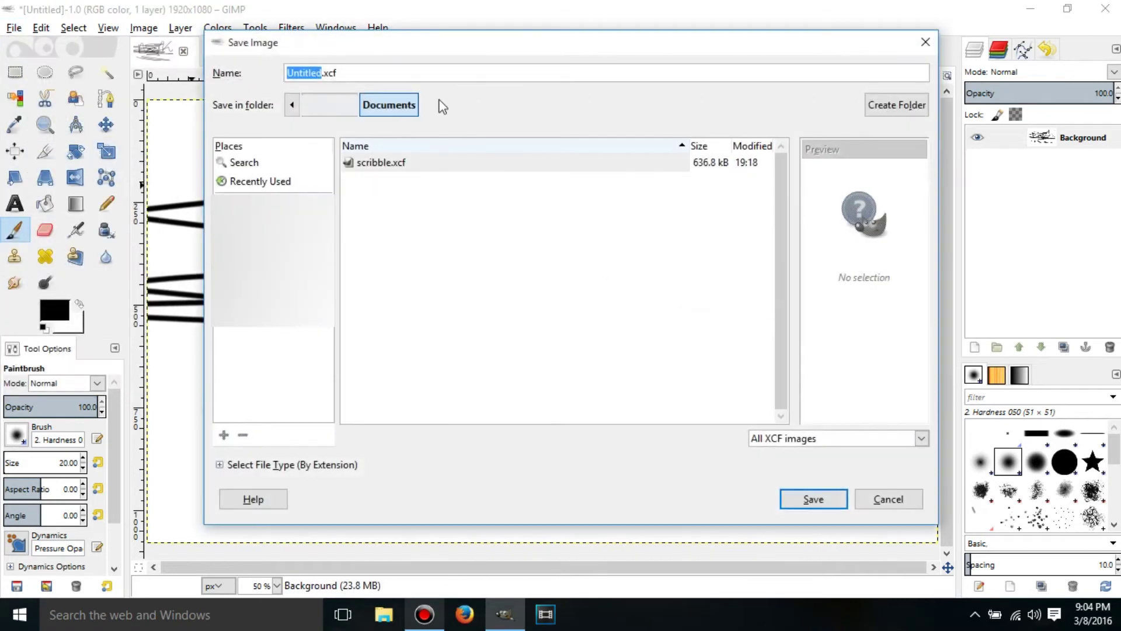
triple_click(431, 72)
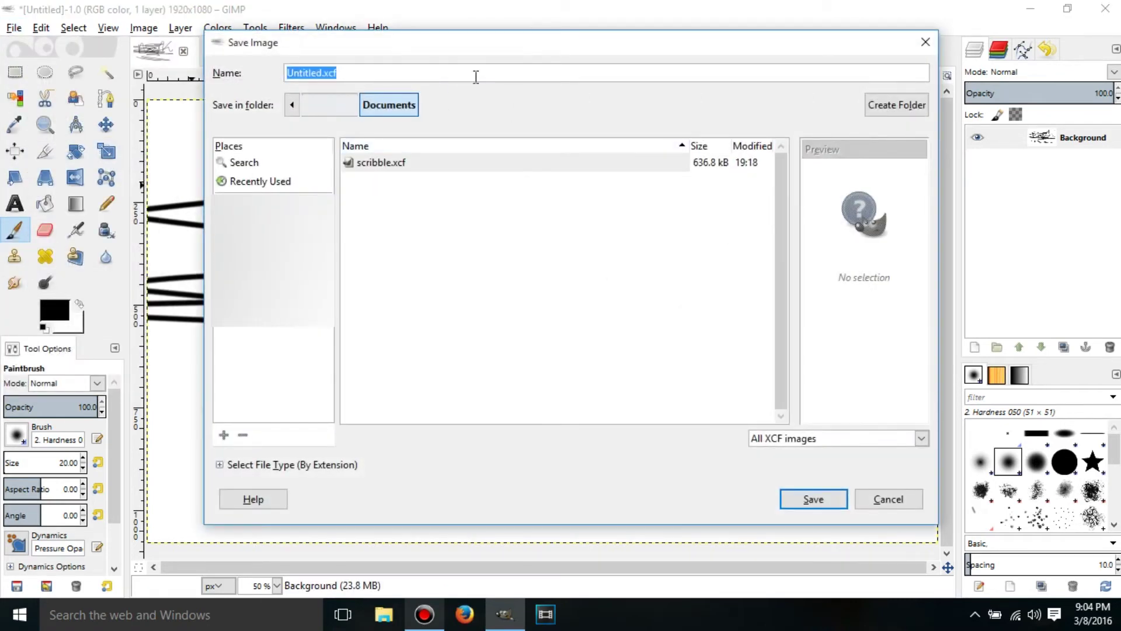
text(whatever)
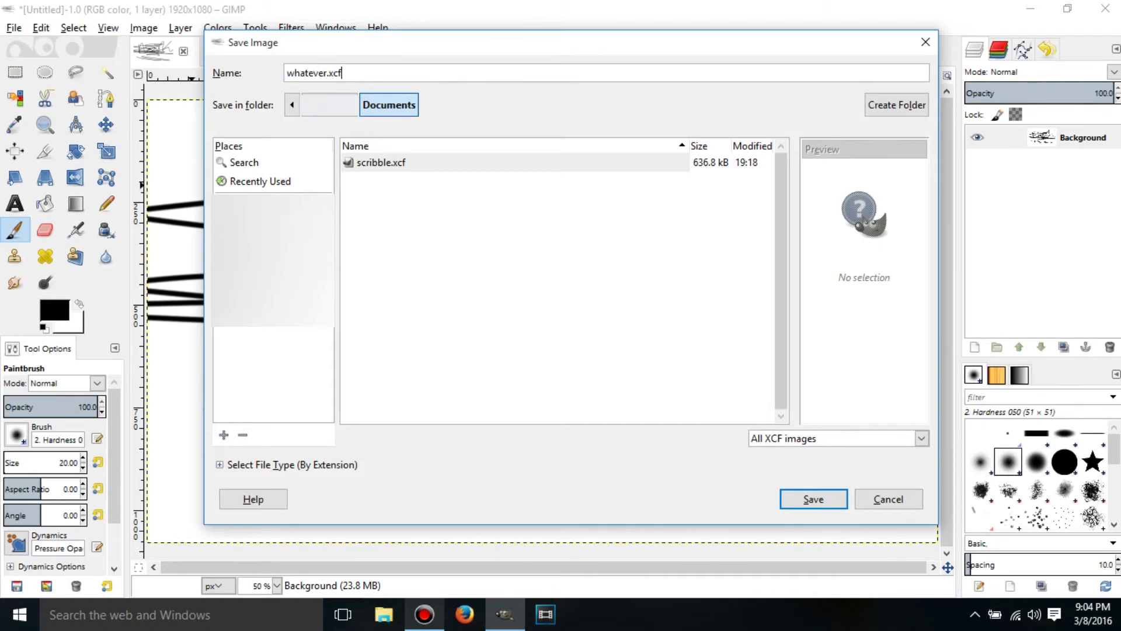
click(803, 502)
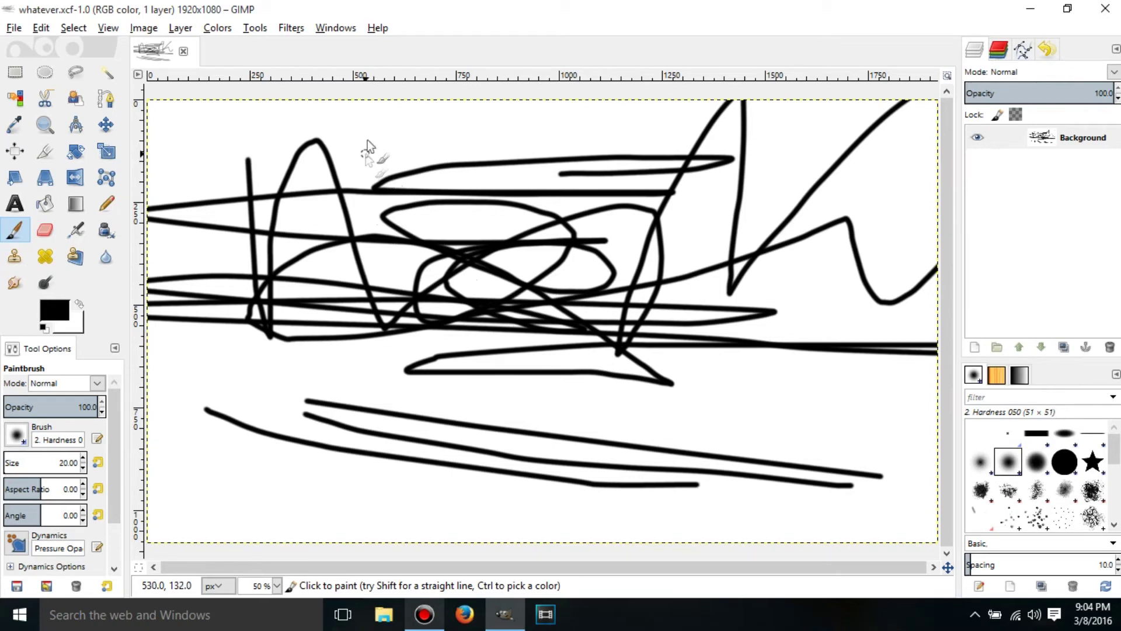
Step: Export the drawing as a PNG image named whatever.png with default PNG options
click(14, 30)
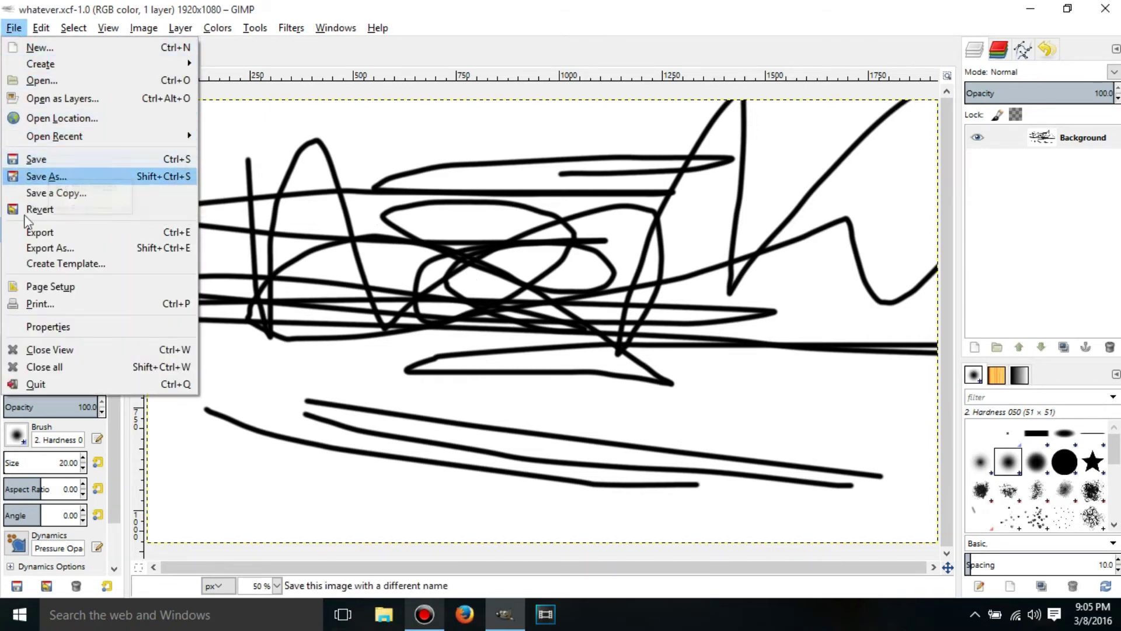
click(54, 232)
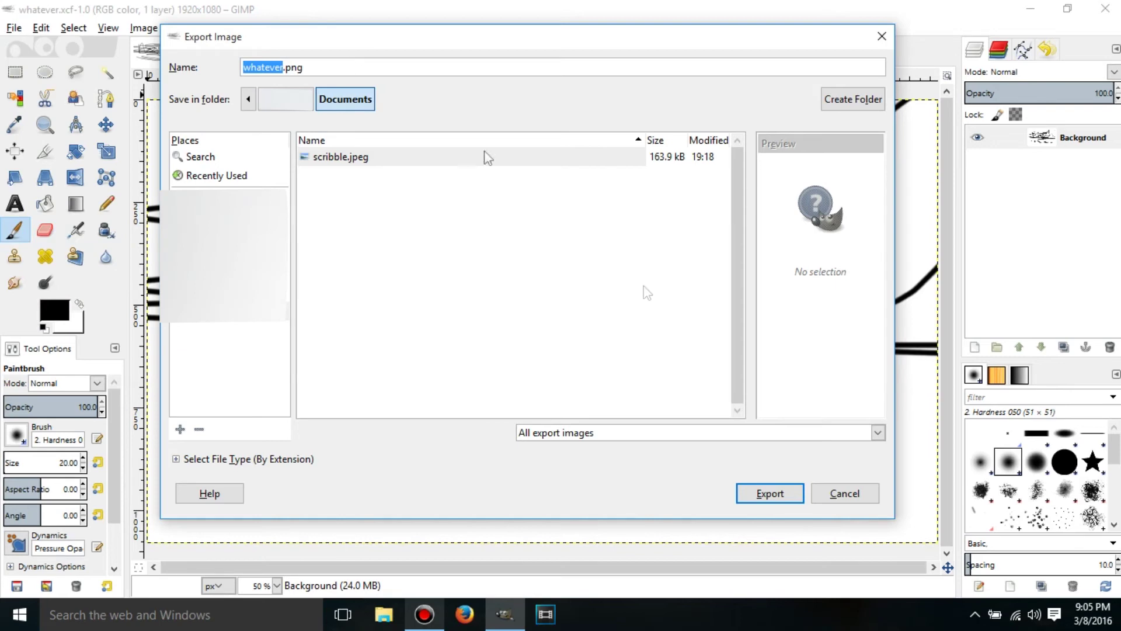
click(664, 433)
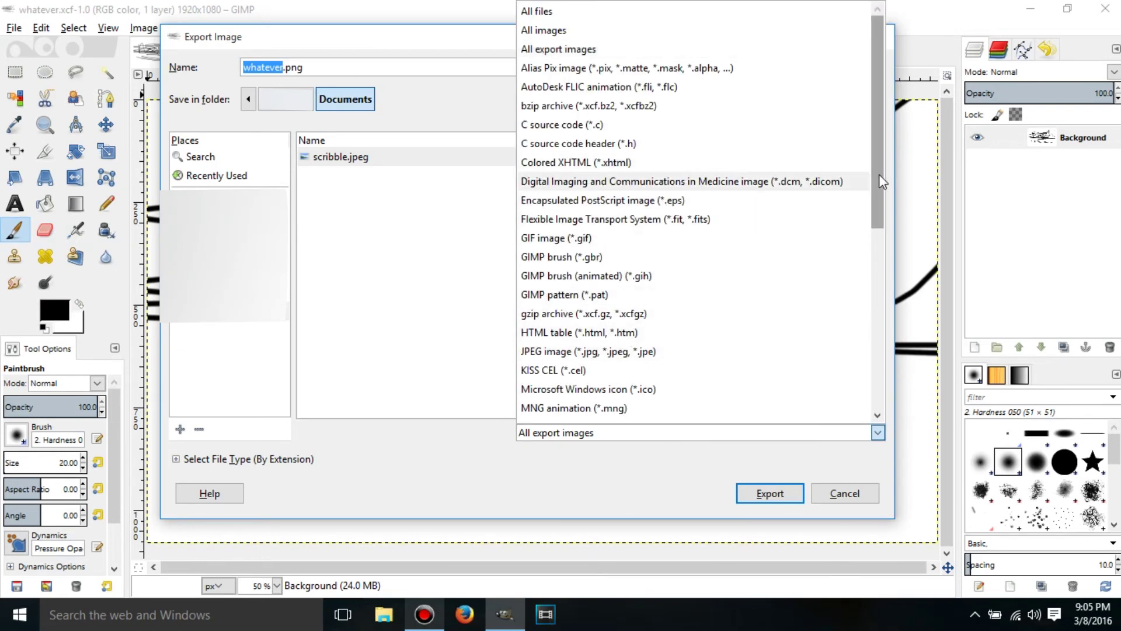
drag(881, 181, 865, 315)
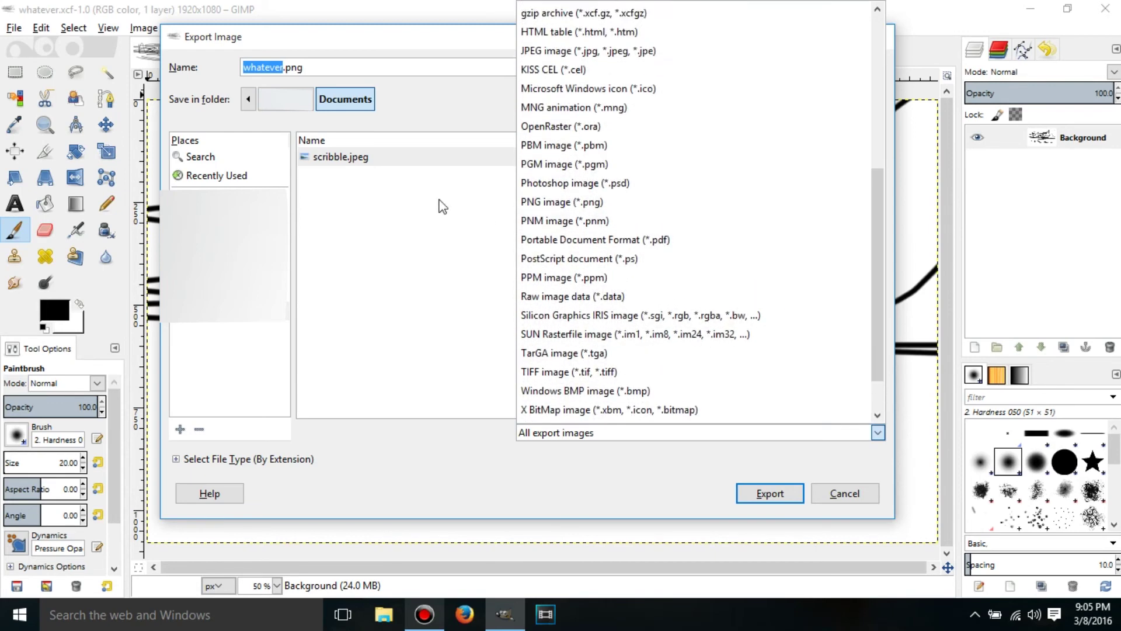
click(537, 202)
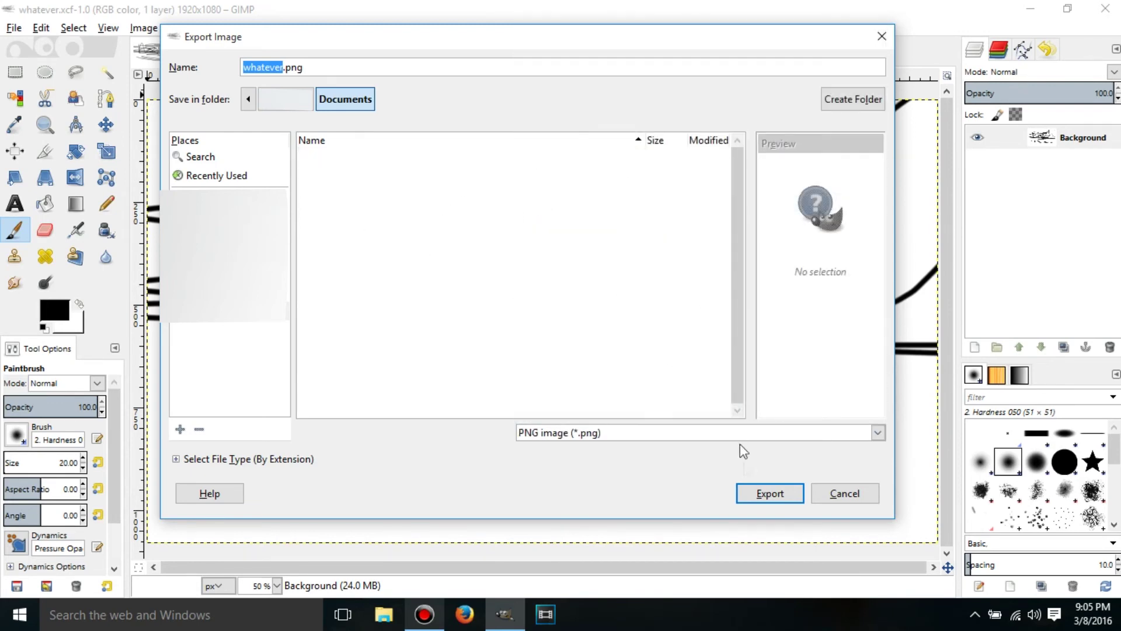
click(763, 496)
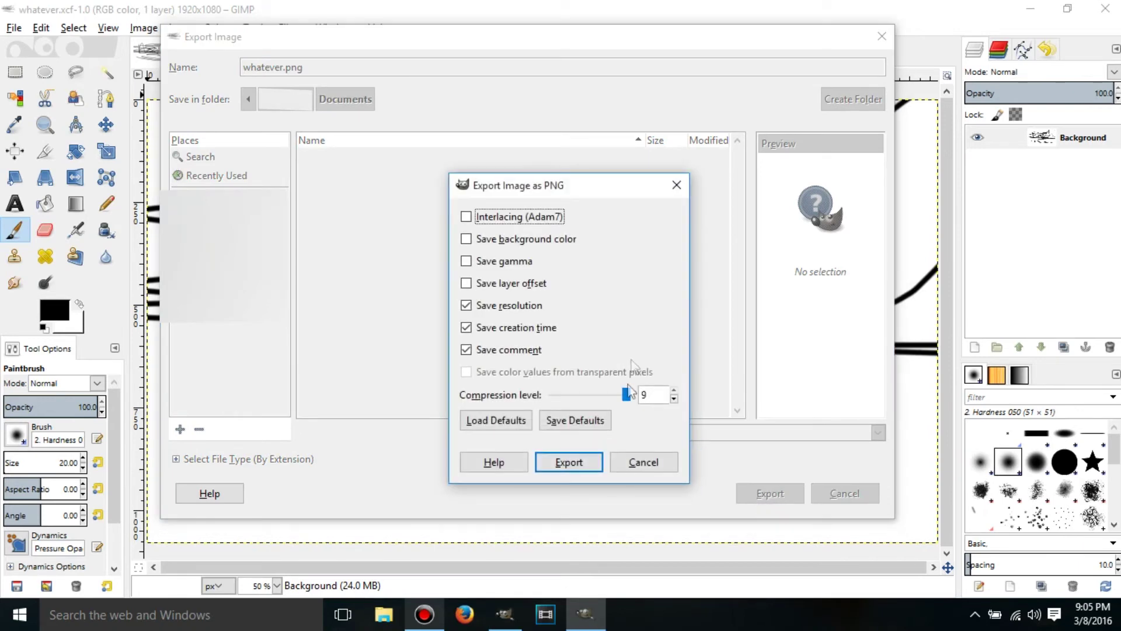
click(571, 464)
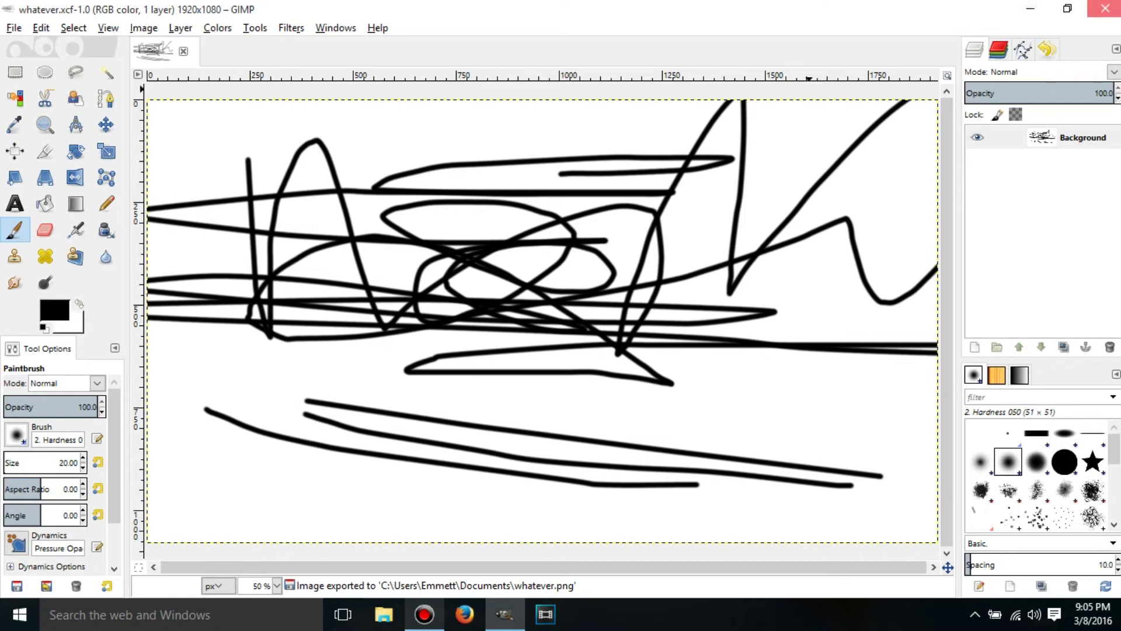
click(1105, 8)
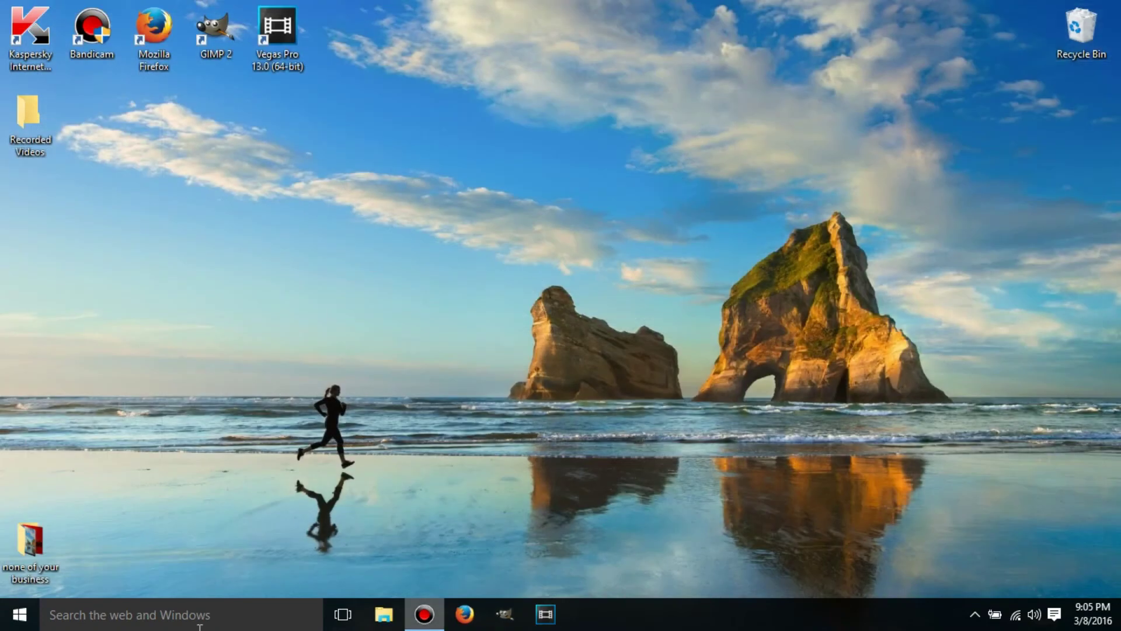
Step: Search Windows for 'whatever' and open whatever.png in Photos
key(super+s)
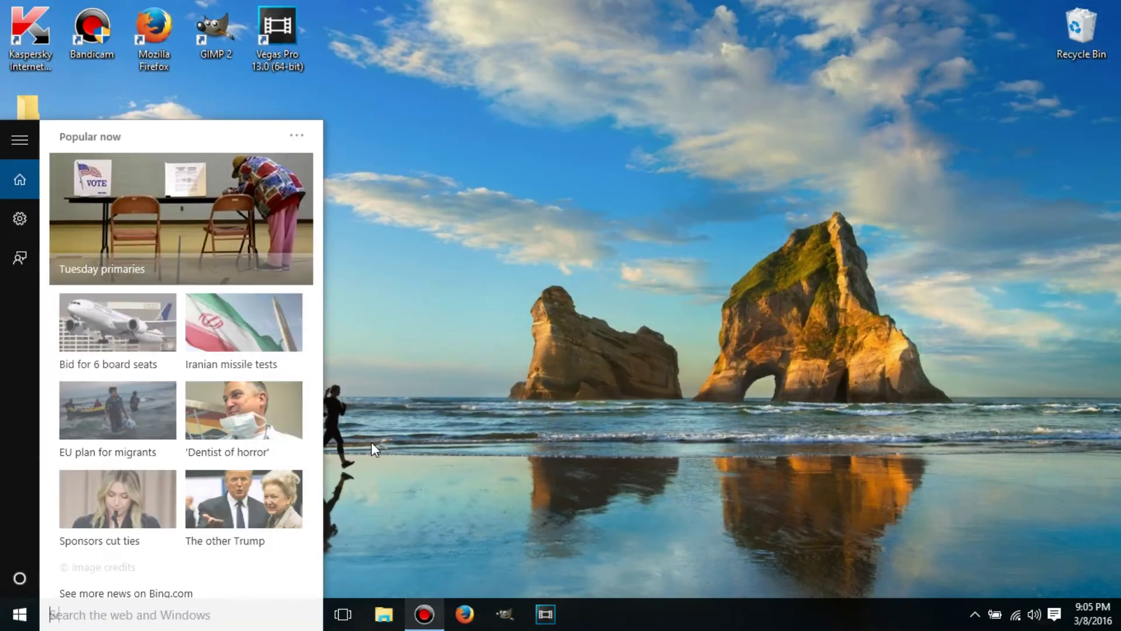
text(whatever)
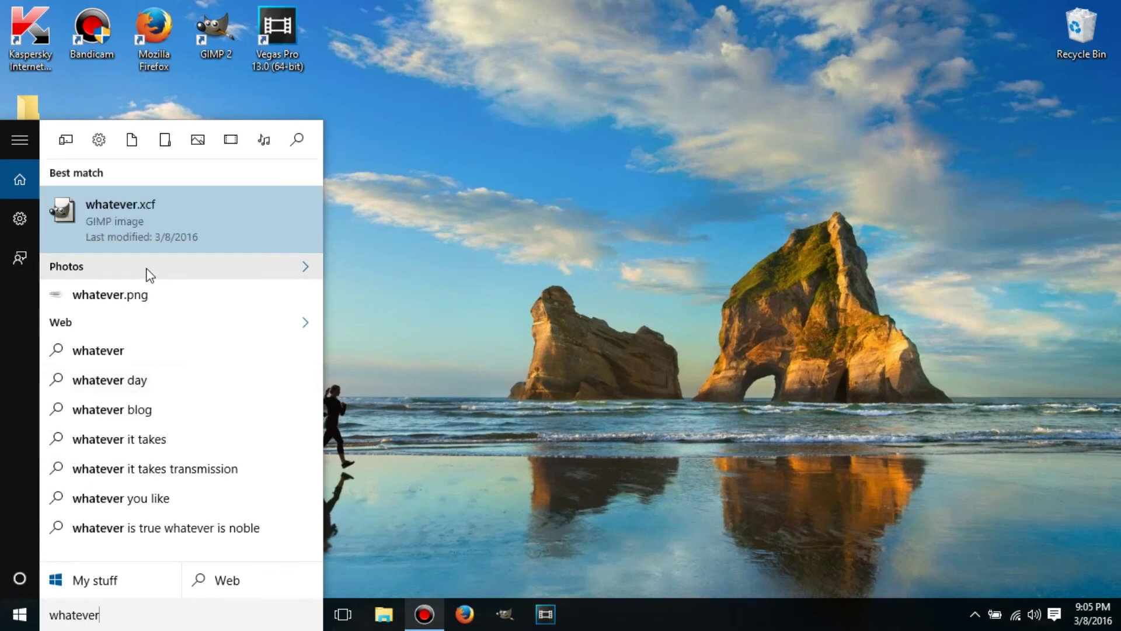
click(140, 295)
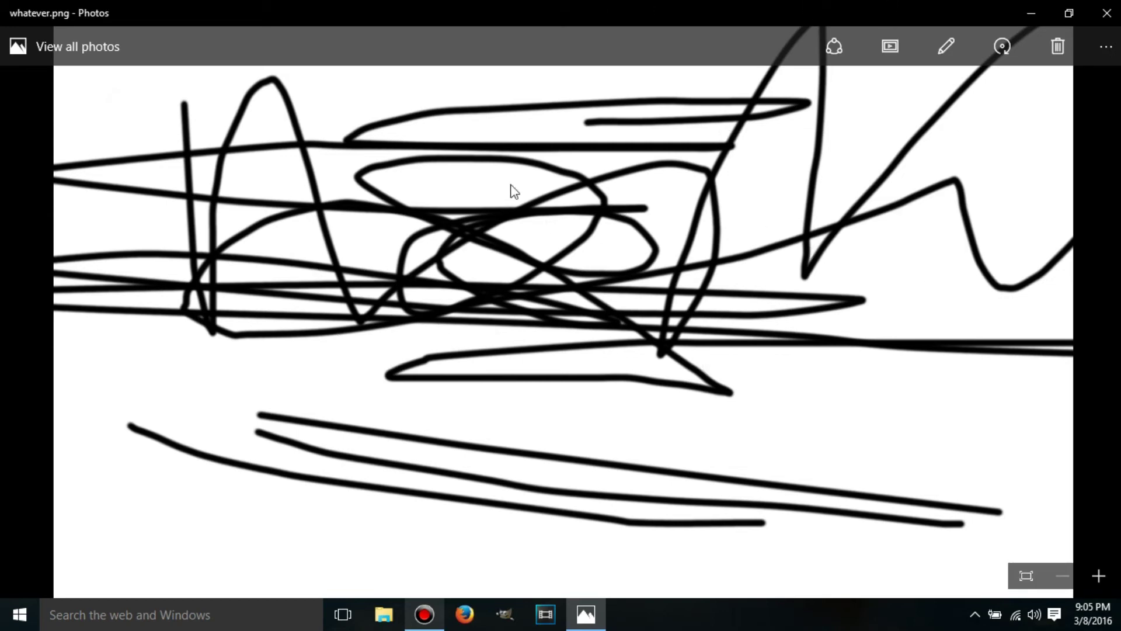
Step: Close Photos, search for 'whatever' again, and open whatever.xcf in GIMP
click(1107, 13)
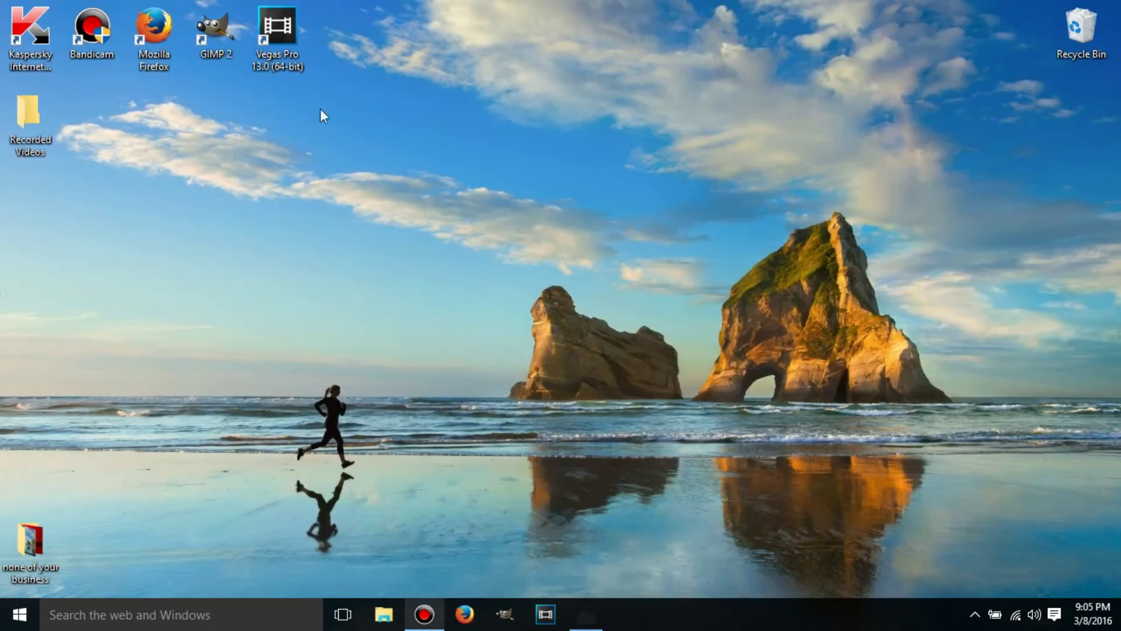
click(129, 620)
text(whatever)
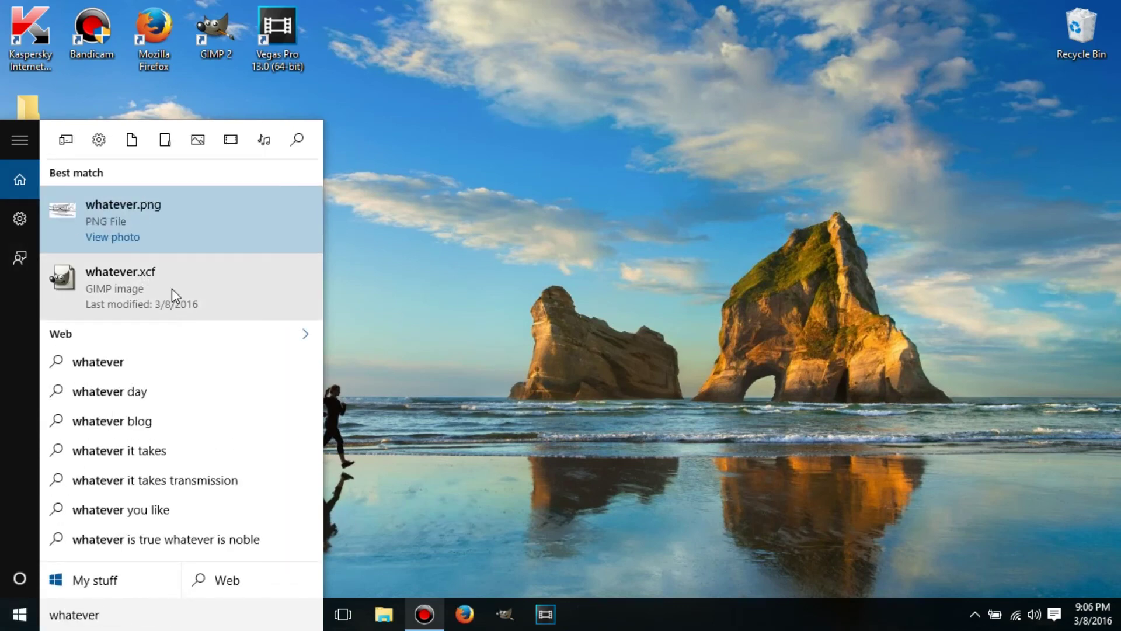
click(173, 294)
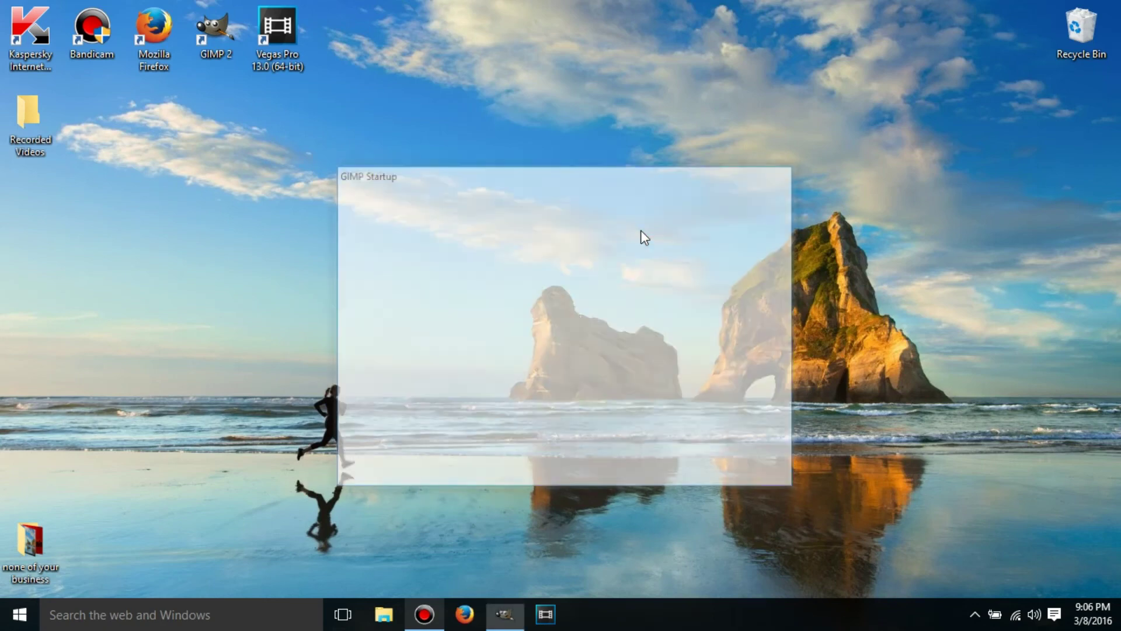